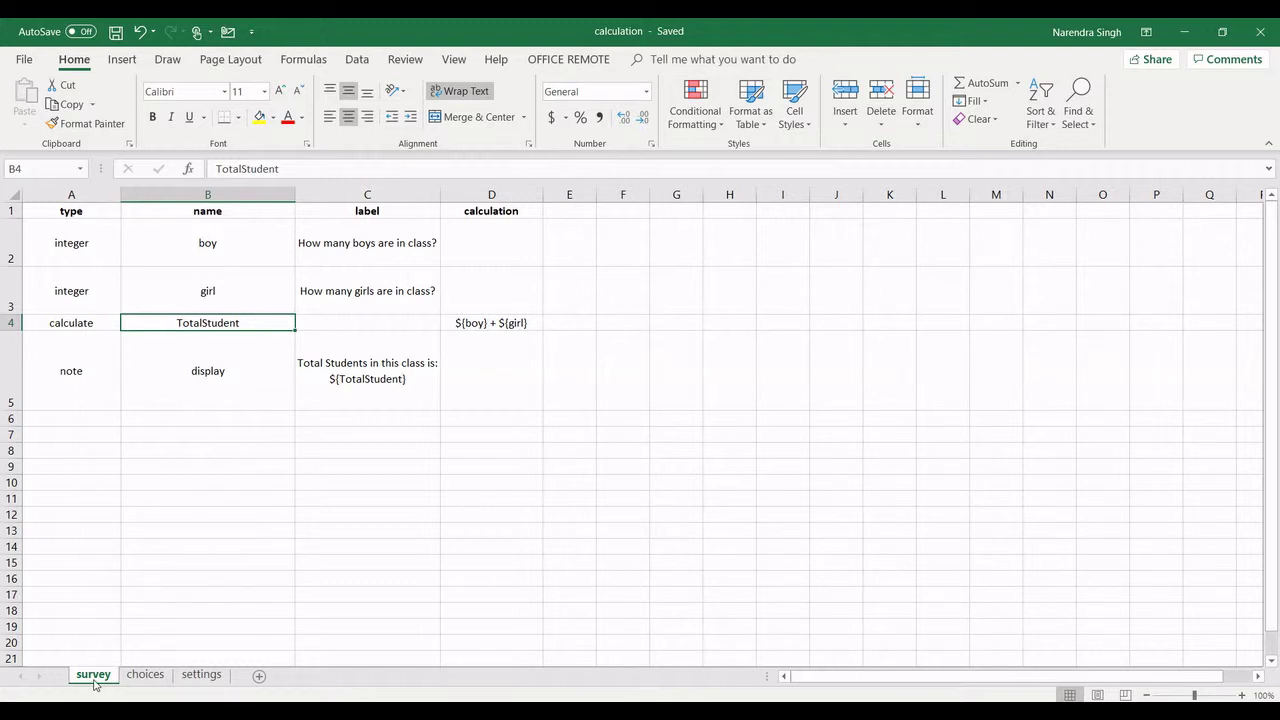
On the settings sheet, review the form_title, form_id and default_language headers.
{"action": "left_click", "coordinate": [202, 676]}
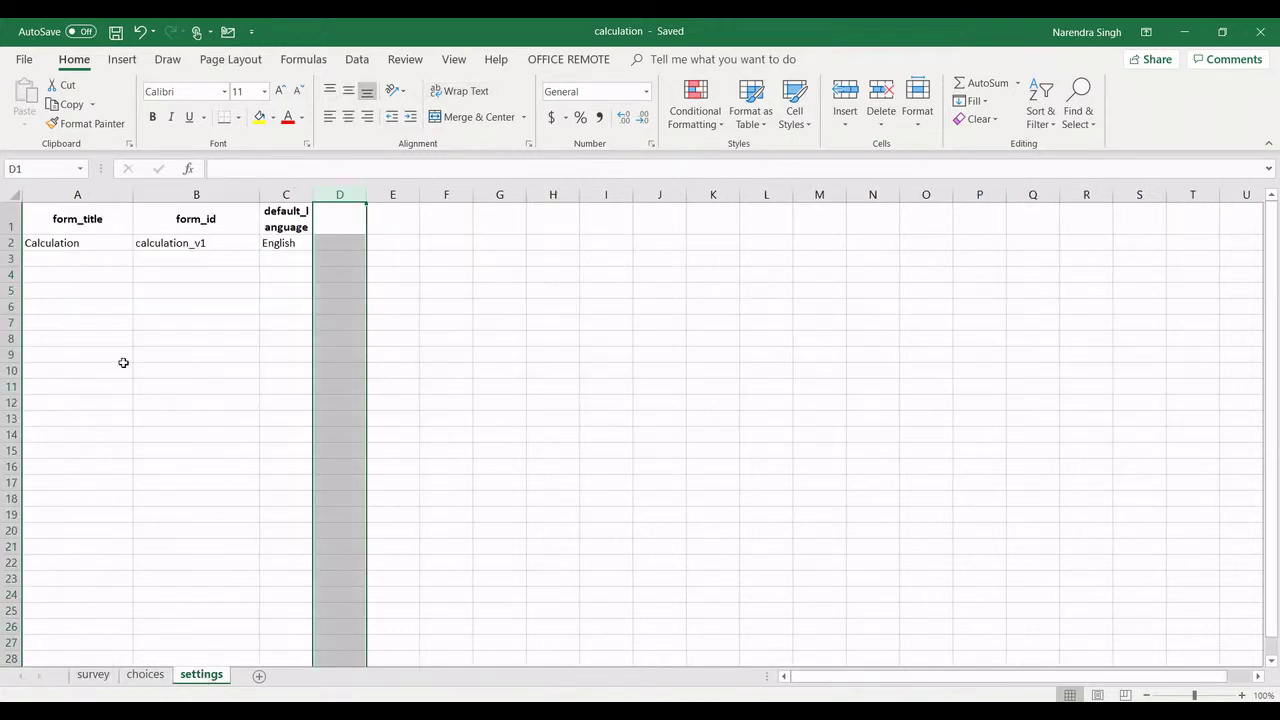
{"action": "left_click", "coordinate": [94, 261]}
{"action": "left_click", "coordinate": [86, 224]}
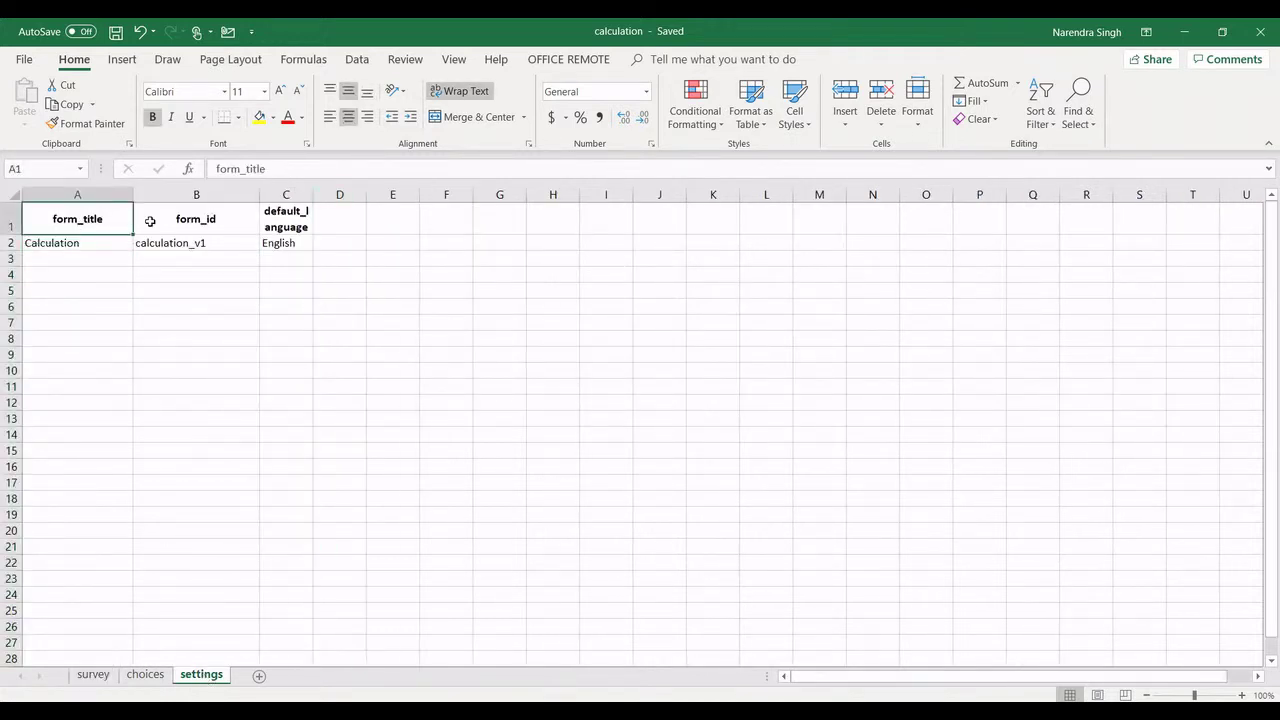
{"action": "left_click", "coordinate": [196, 219]}
{"action": "left_click", "coordinate": [273, 213]}
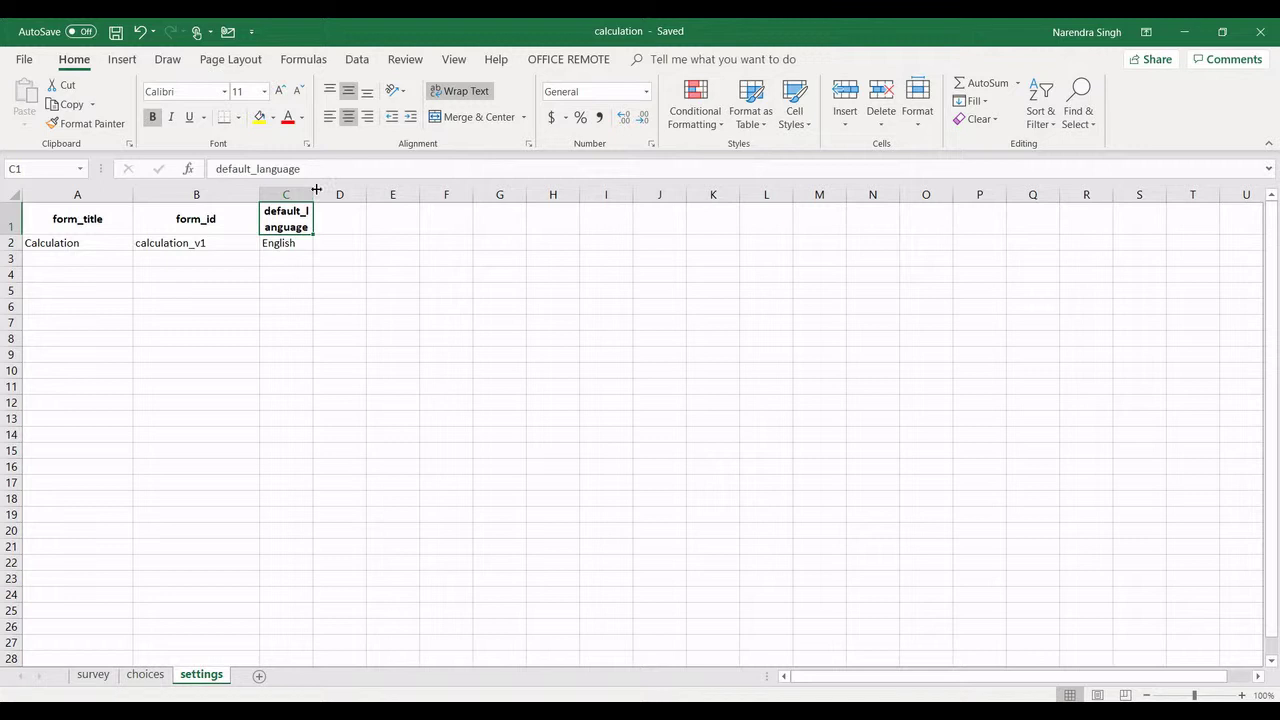
Widen column C to fit default_language, check values Calculation and calculation_v1, and return to survey.
{"action": "left_click_drag", "start_coordinate": [313, 192], "coordinate": [346, 191]}
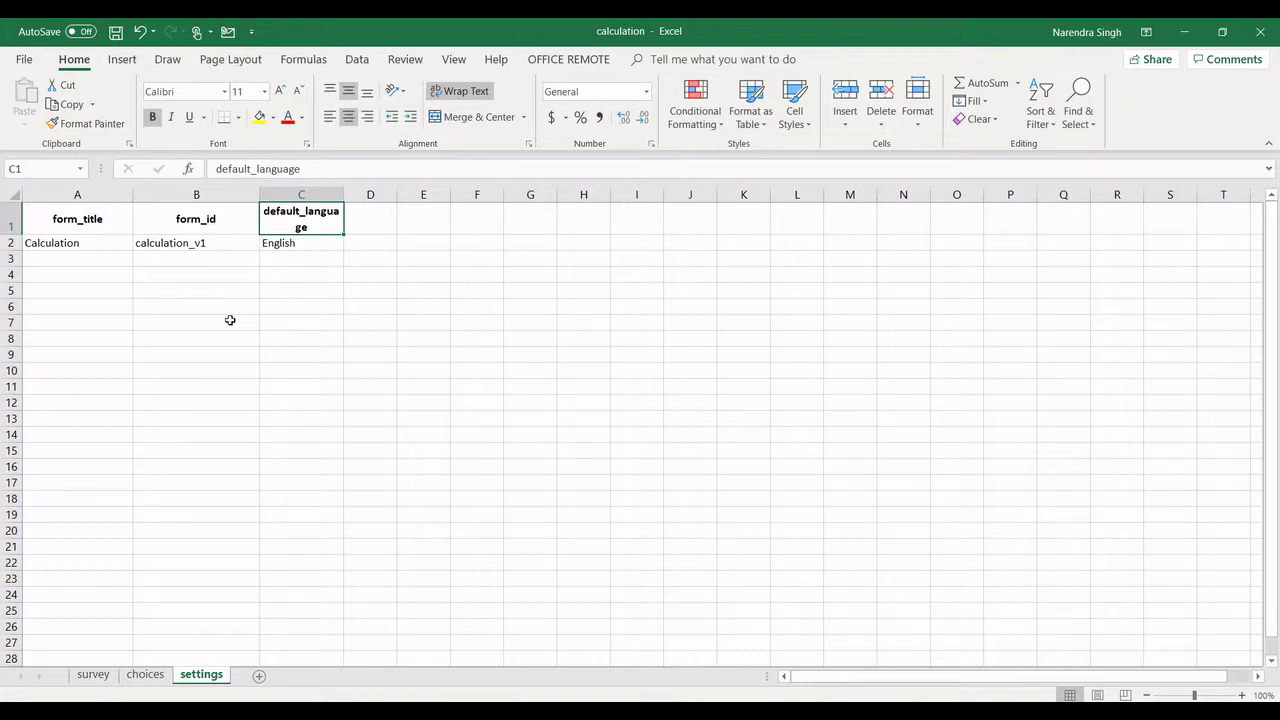
{"action": "left_click", "coordinate": [87, 240]}
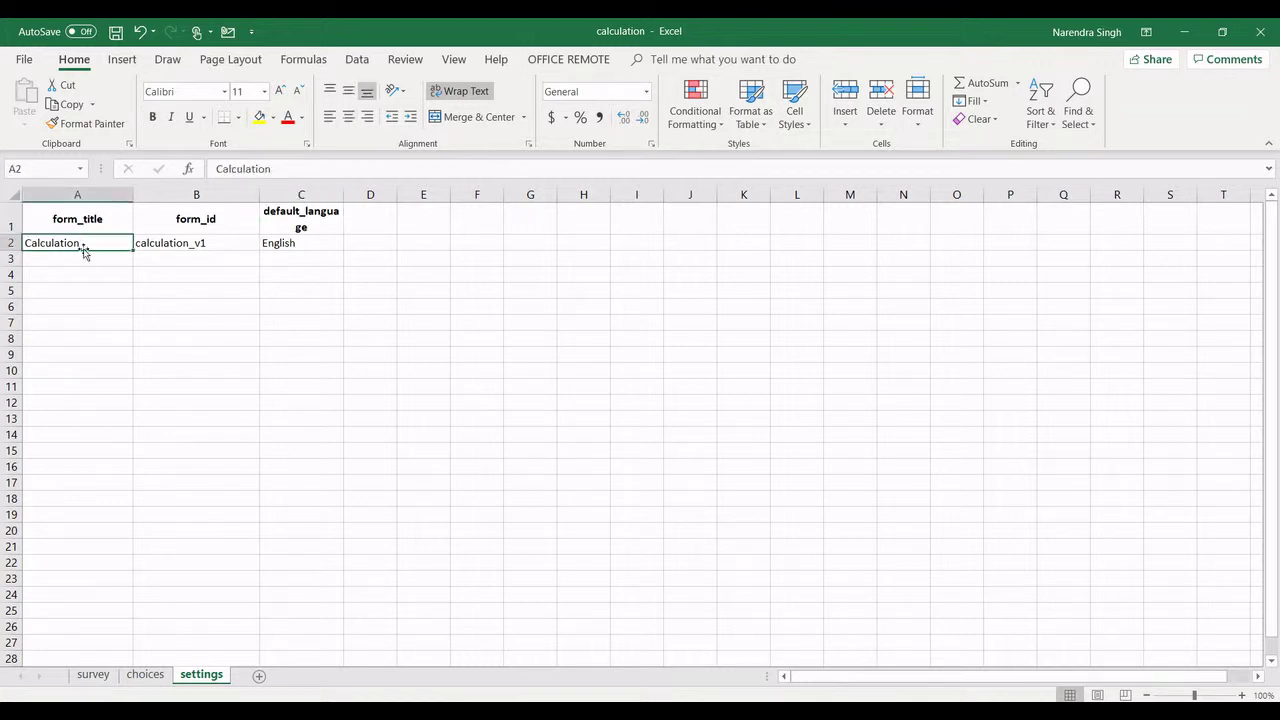
{"action": "left_click", "coordinate": [177, 237]}
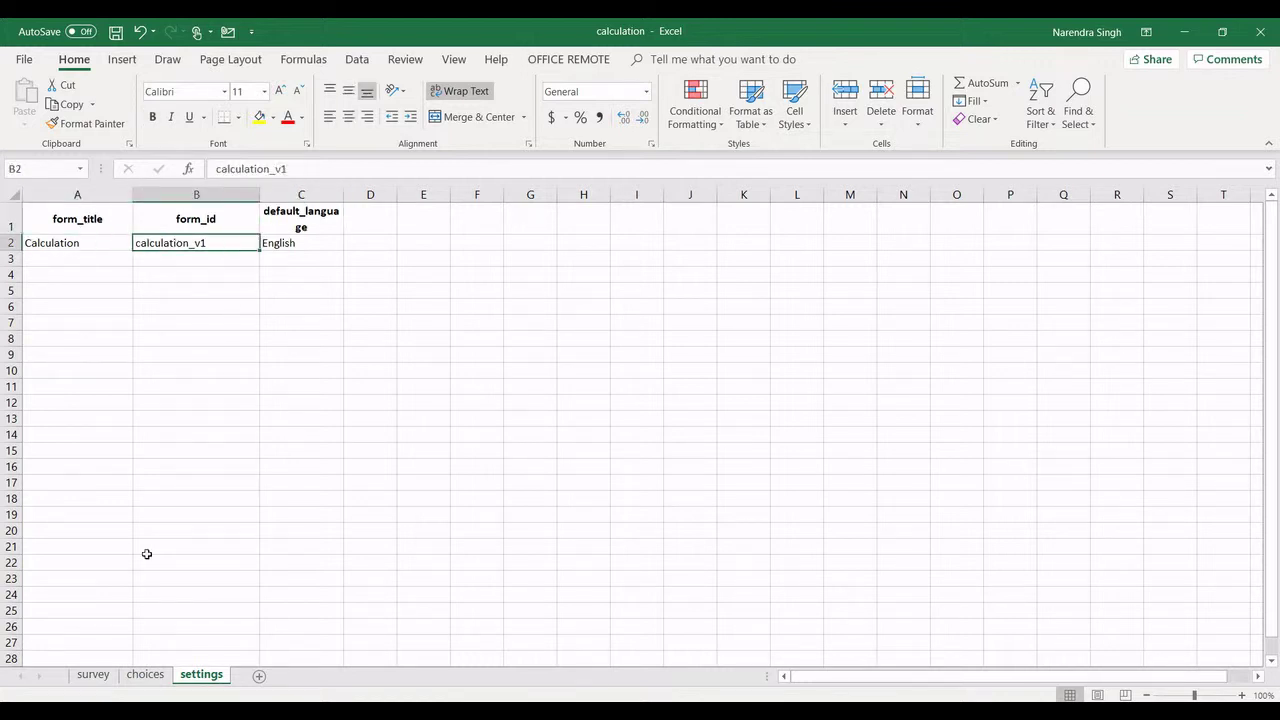
{"action": "left_click", "coordinate": [95, 675]}
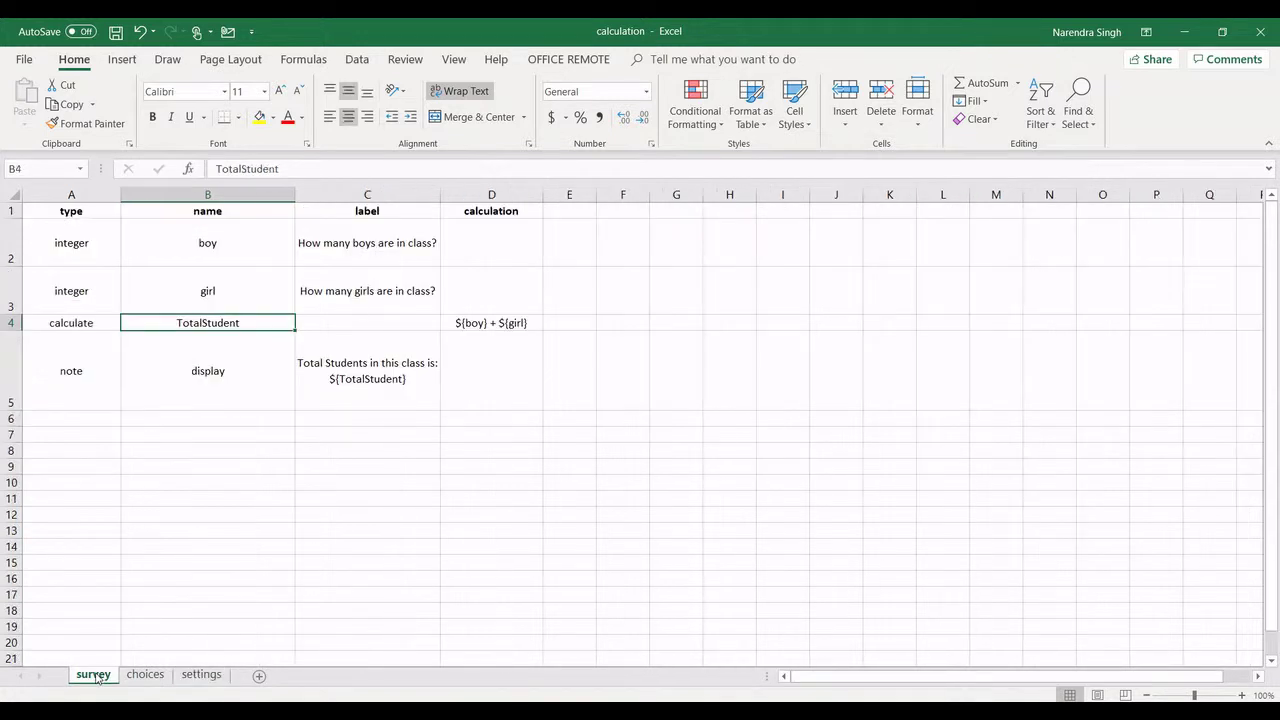
{"action": "left_click", "coordinate": [70, 212]}
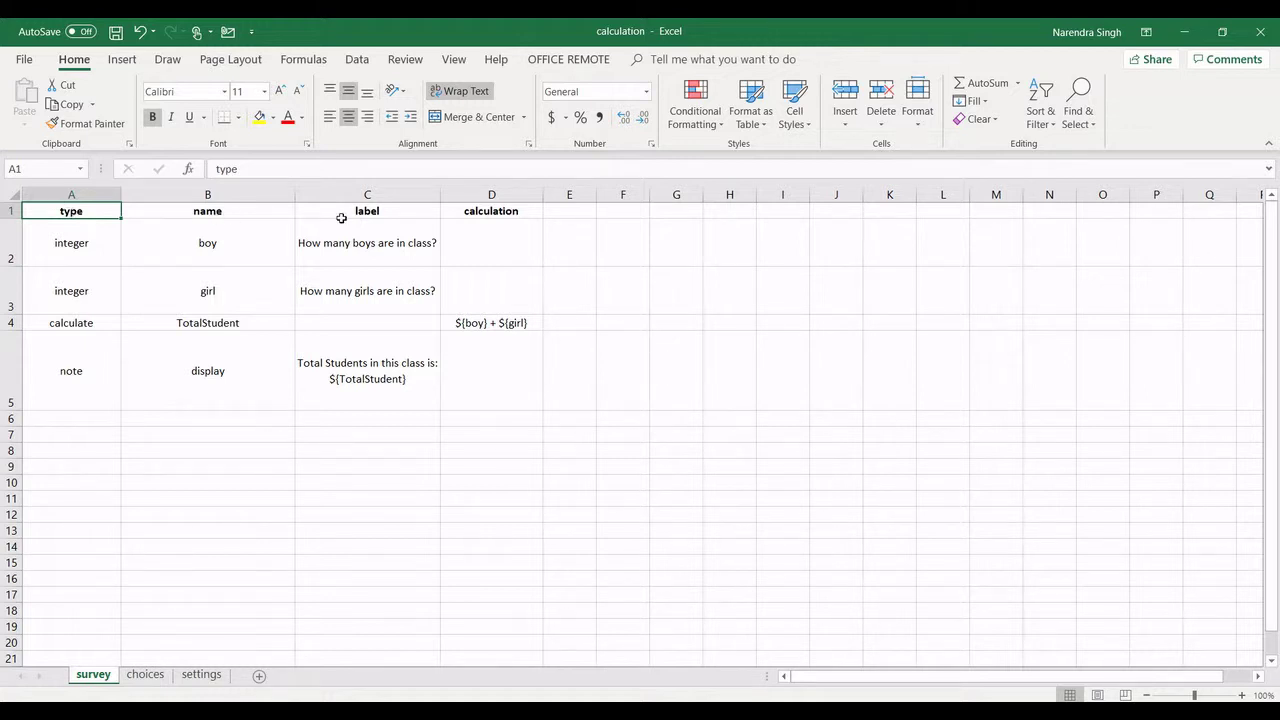
{"action": "left_click", "coordinate": [494, 208]}
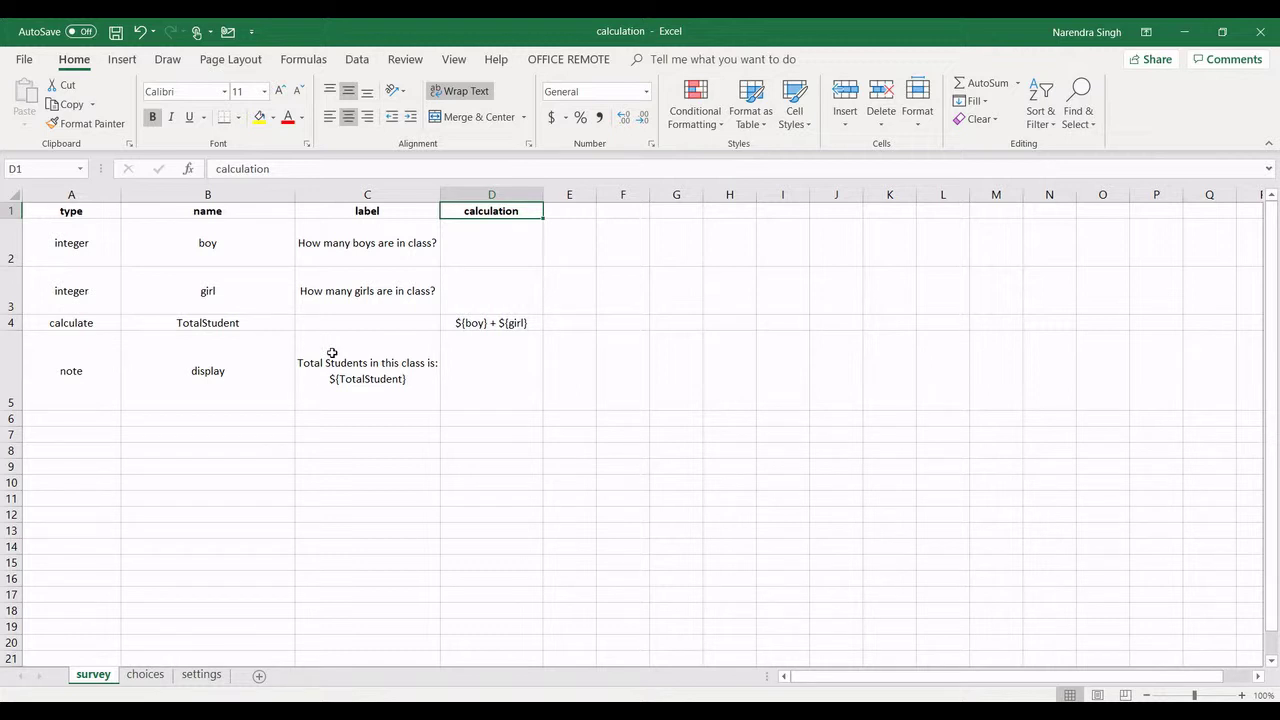
{"action": "left_click", "coordinate": [345, 243]}
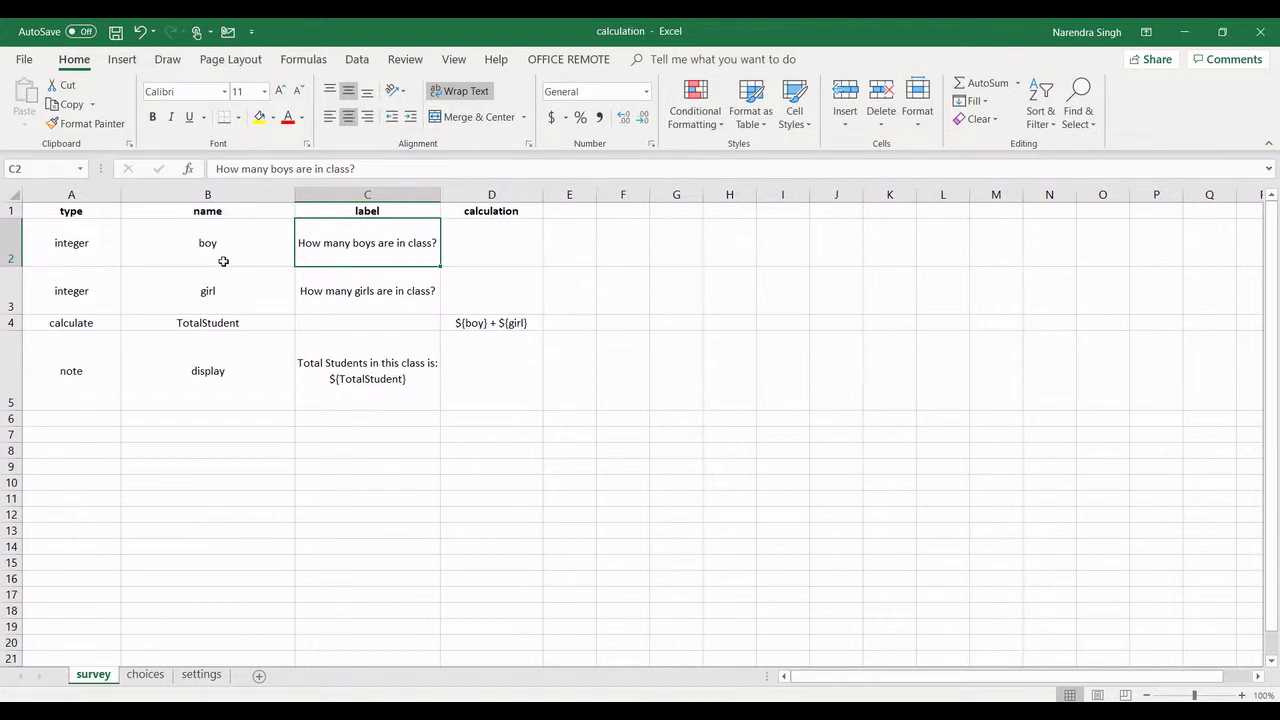
{"action": "left_click", "coordinate": [102, 251]}
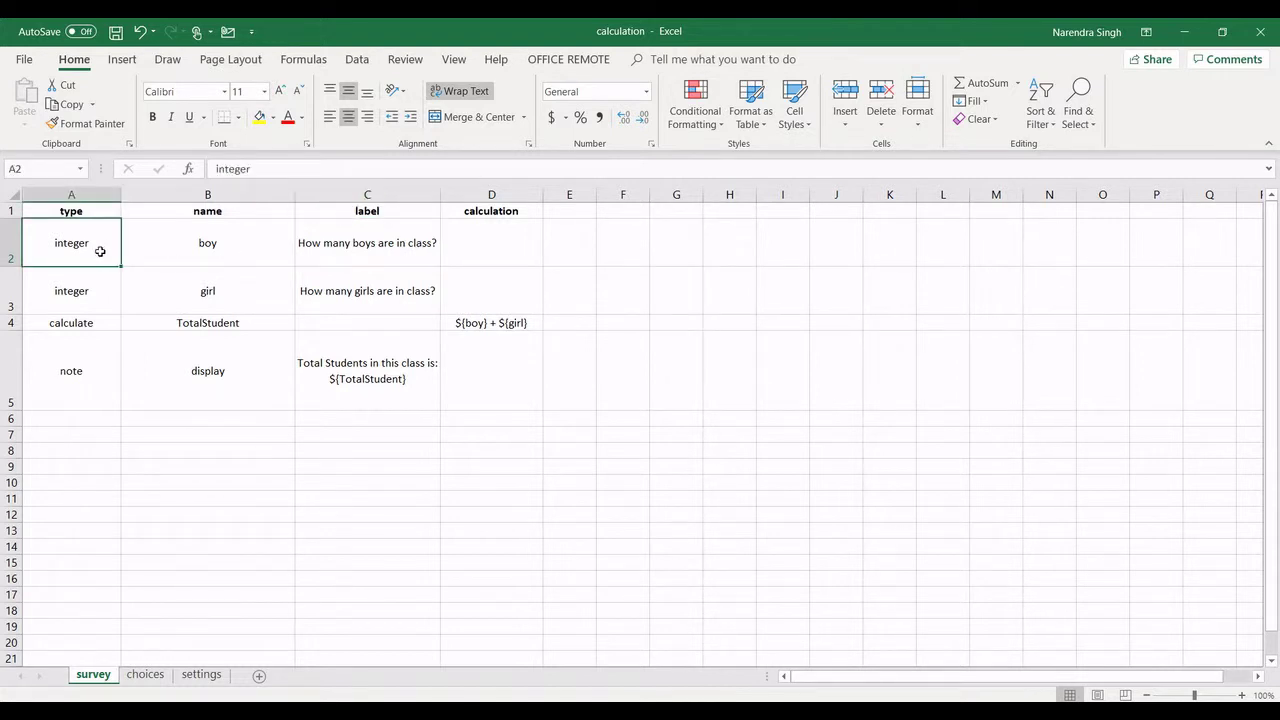
{"action": "left_click", "coordinate": [203, 251]}
{"action": "left_click", "coordinate": [357, 294]}
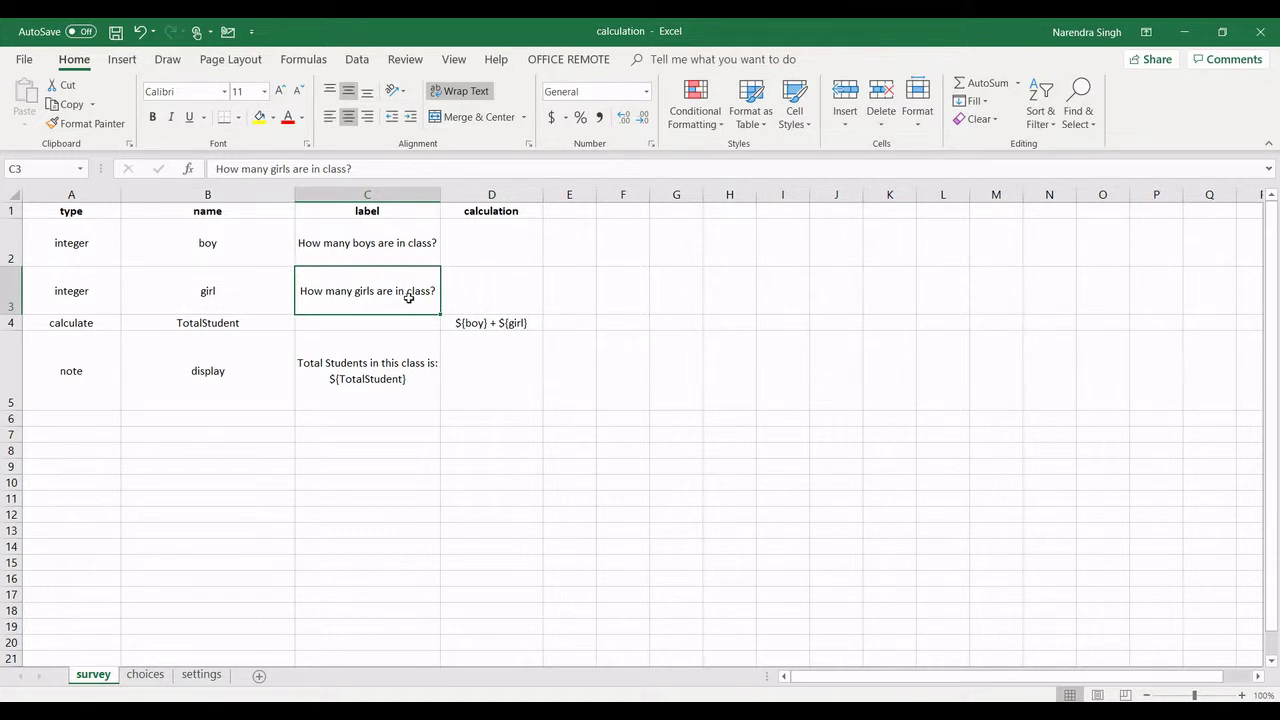
{"action": "left_click", "coordinate": [263, 294]}
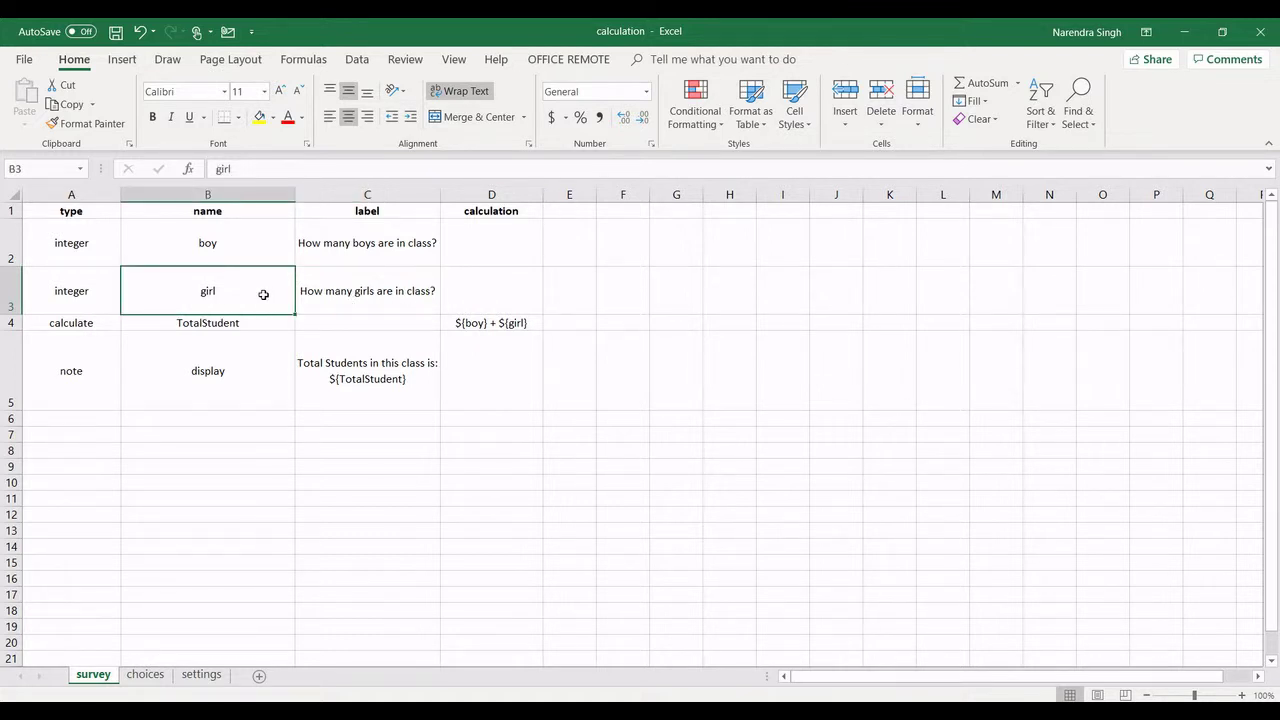
Point out the girl question's integer type and the calculate type in row 4.
{"action": "left_click", "coordinate": [93, 287]}
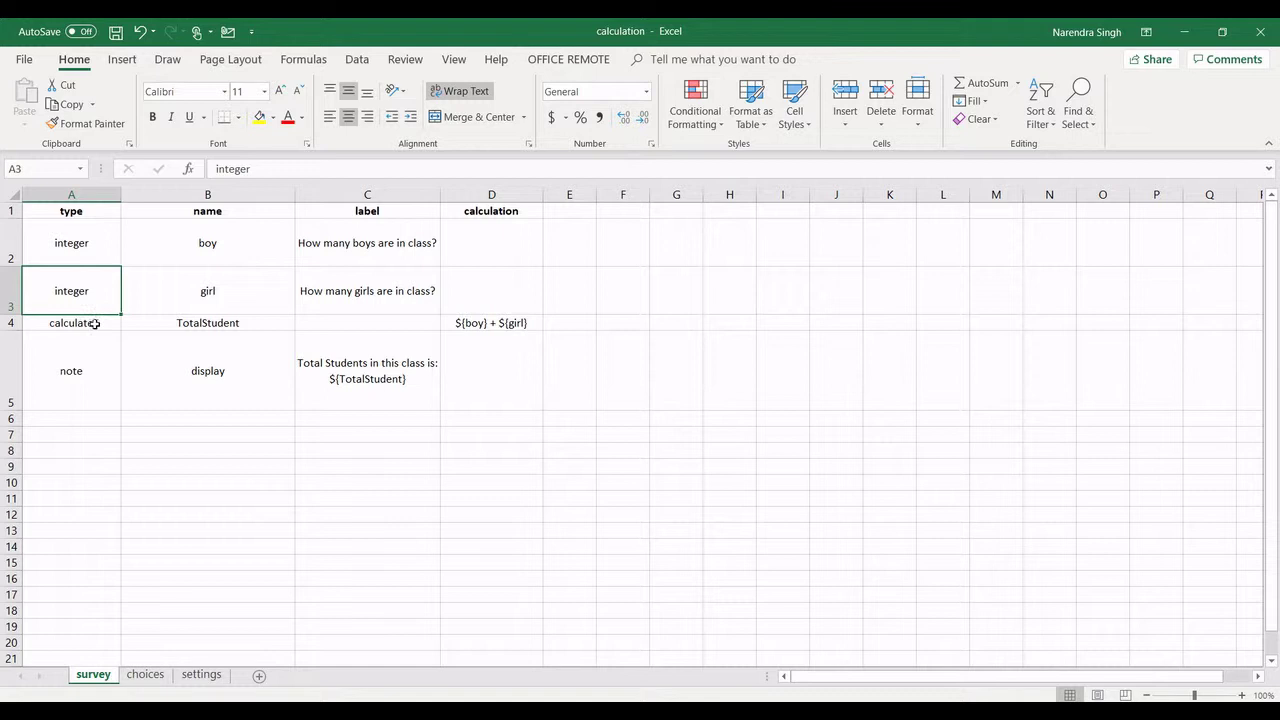
{"action": "left_click", "coordinate": [95, 322]}
{"action": "left_click", "coordinate": [10, 322]}
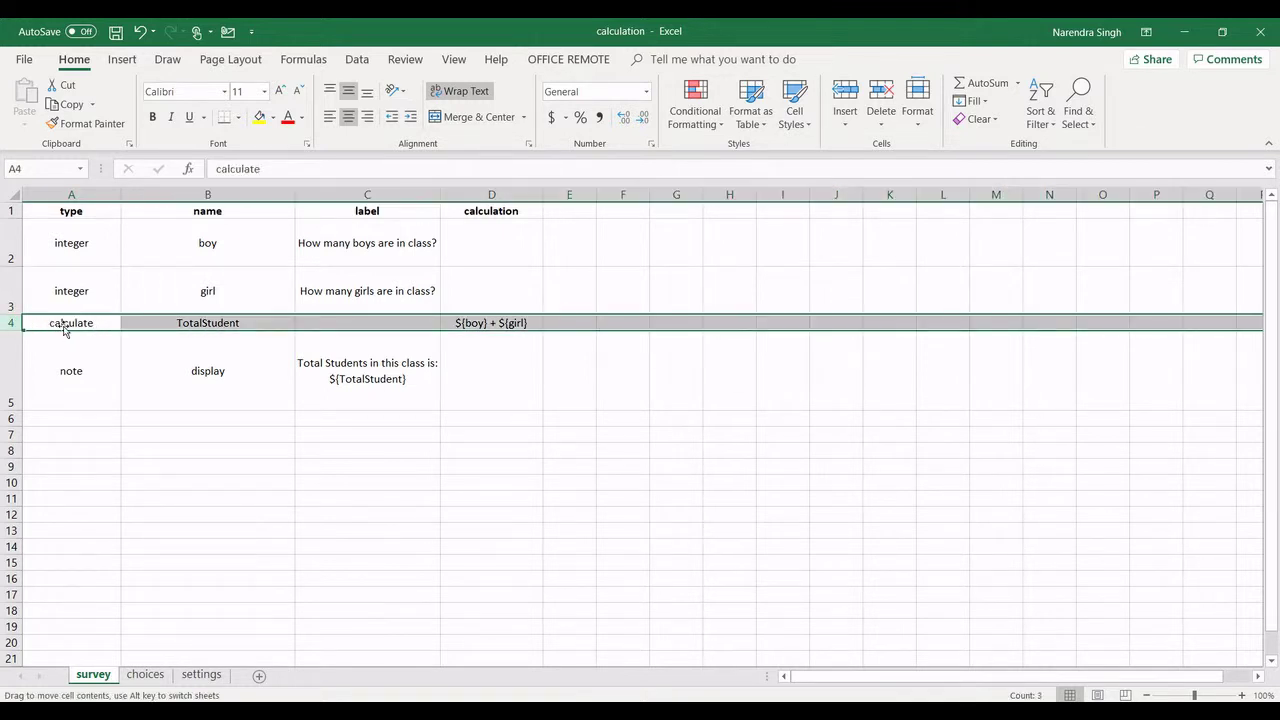
{"action": "left_click", "coordinate": [63, 320]}
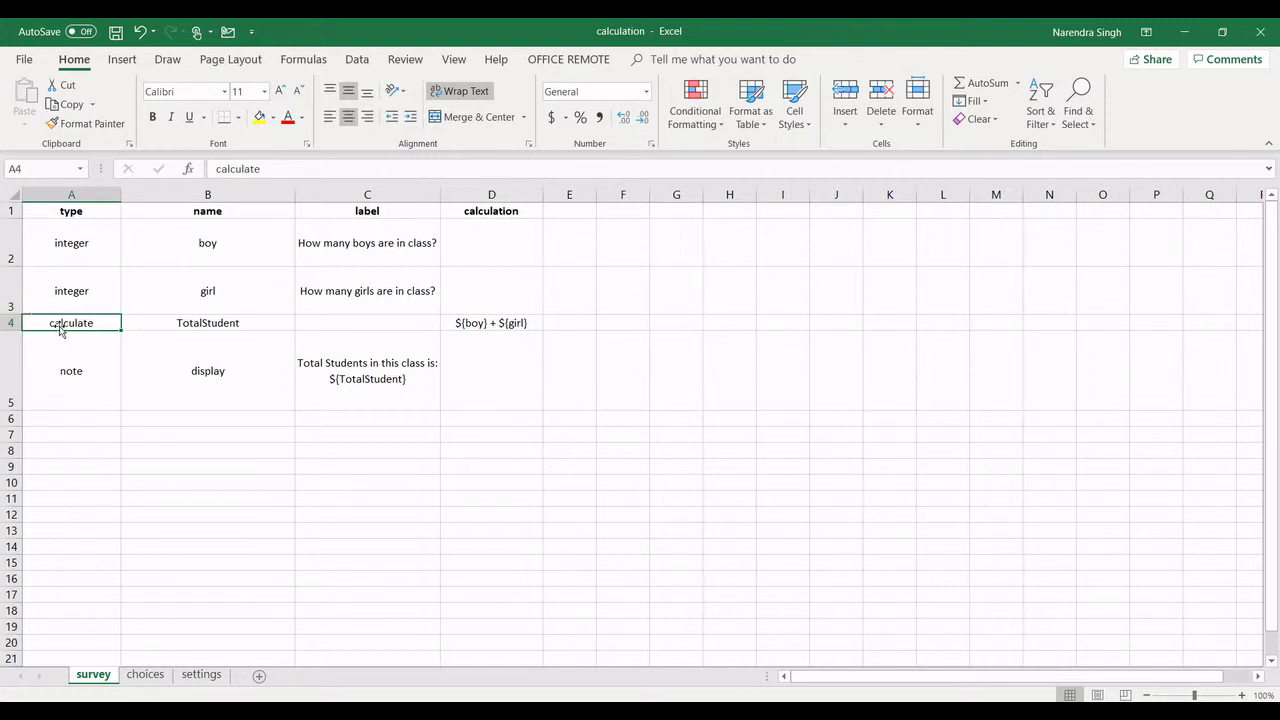
Walk through the calculation column: TotalStudent, its ${boy} + ${girl} formula, and the total note.
{"action": "left_click", "coordinate": [485, 208]}
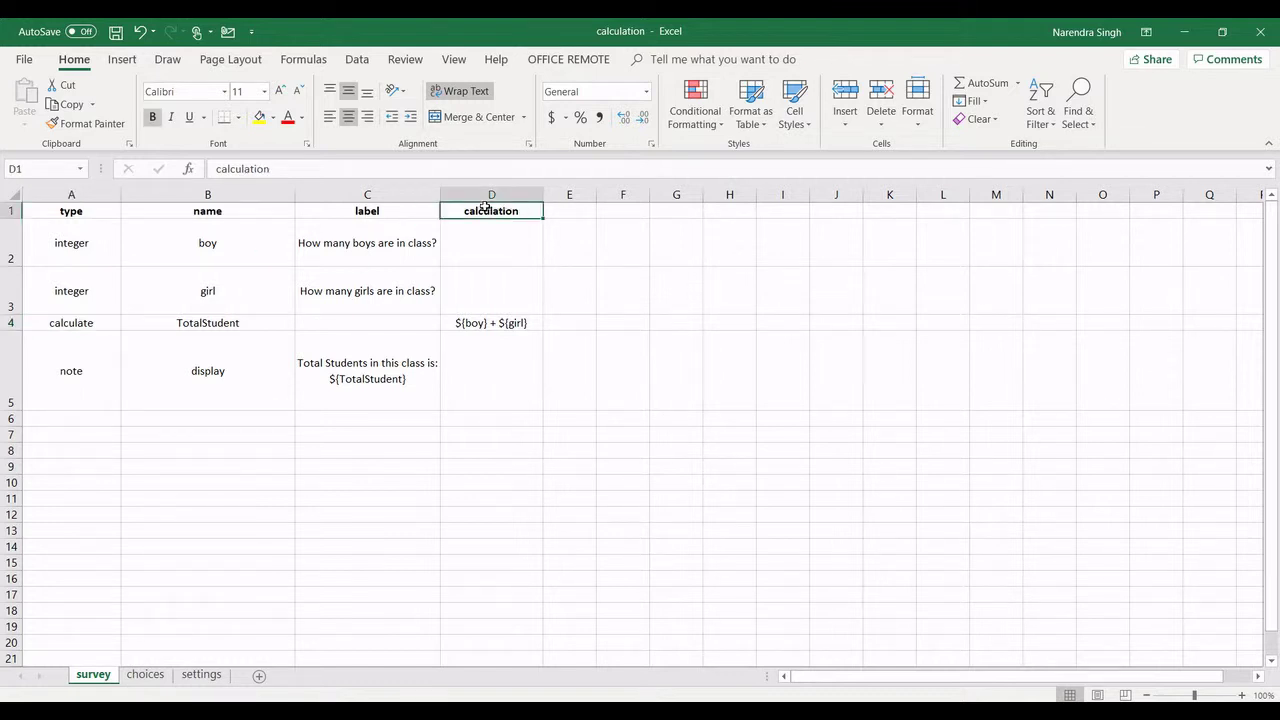
{"action": "left_click", "coordinate": [45, 320]}
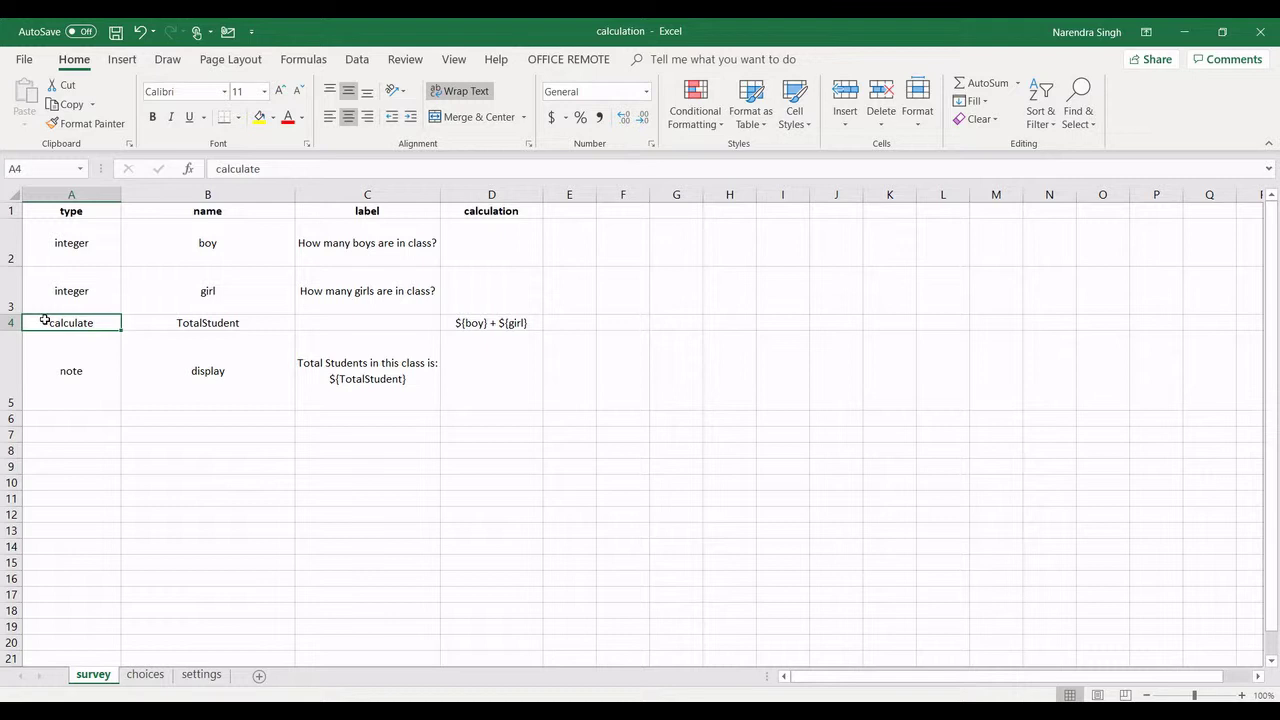
{"action": "left_click", "coordinate": [176, 323]}
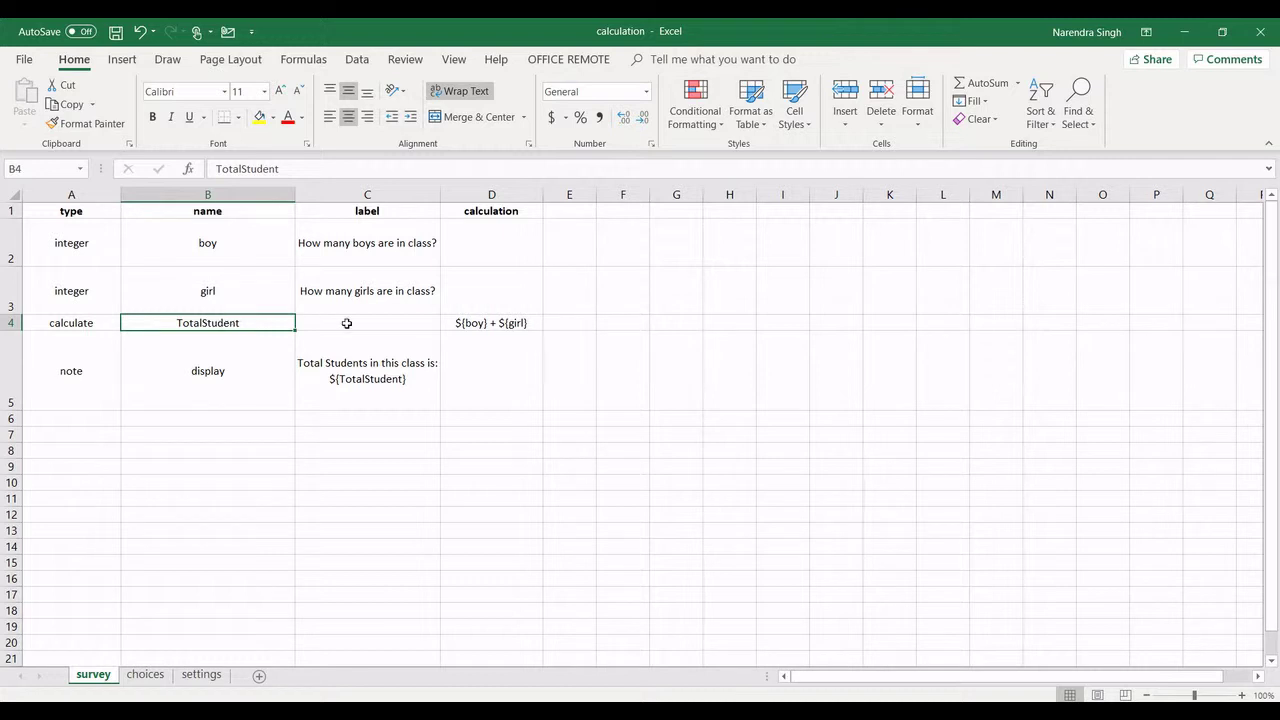
{"action": "left_click", "coordinate": [467, 322]}
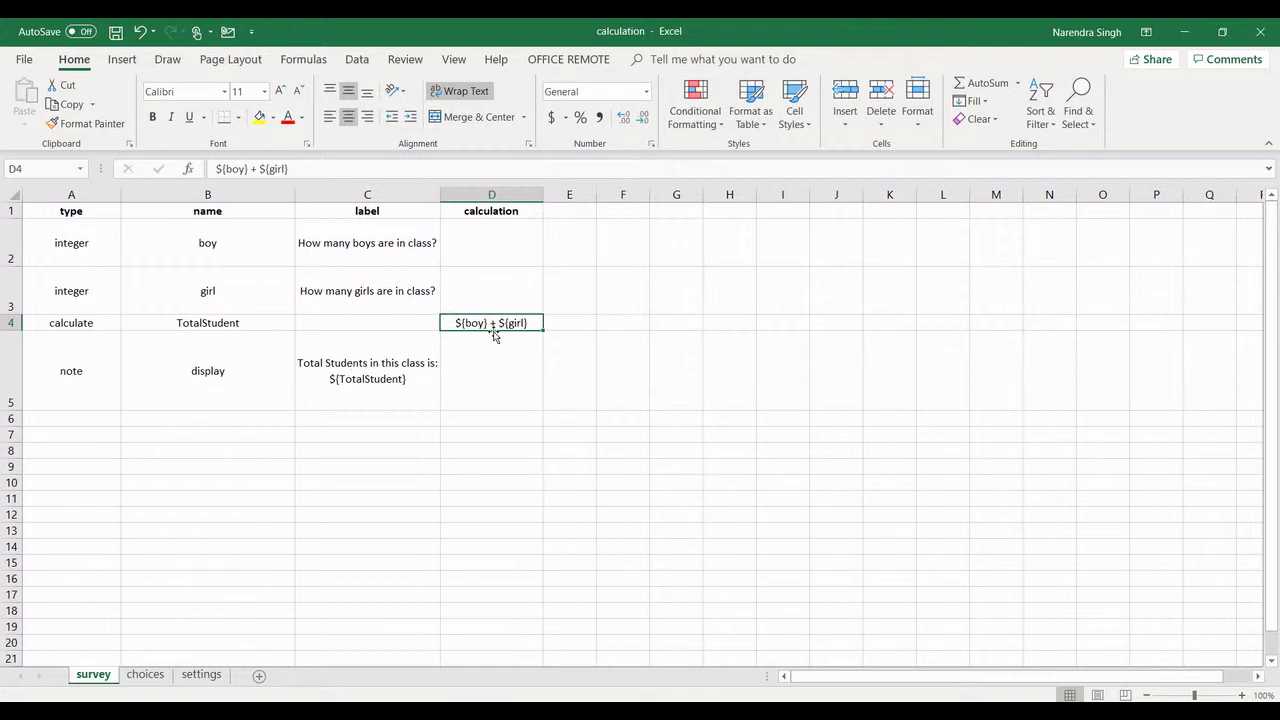
{"action": "left_click", "coordinate": [402, 372]}
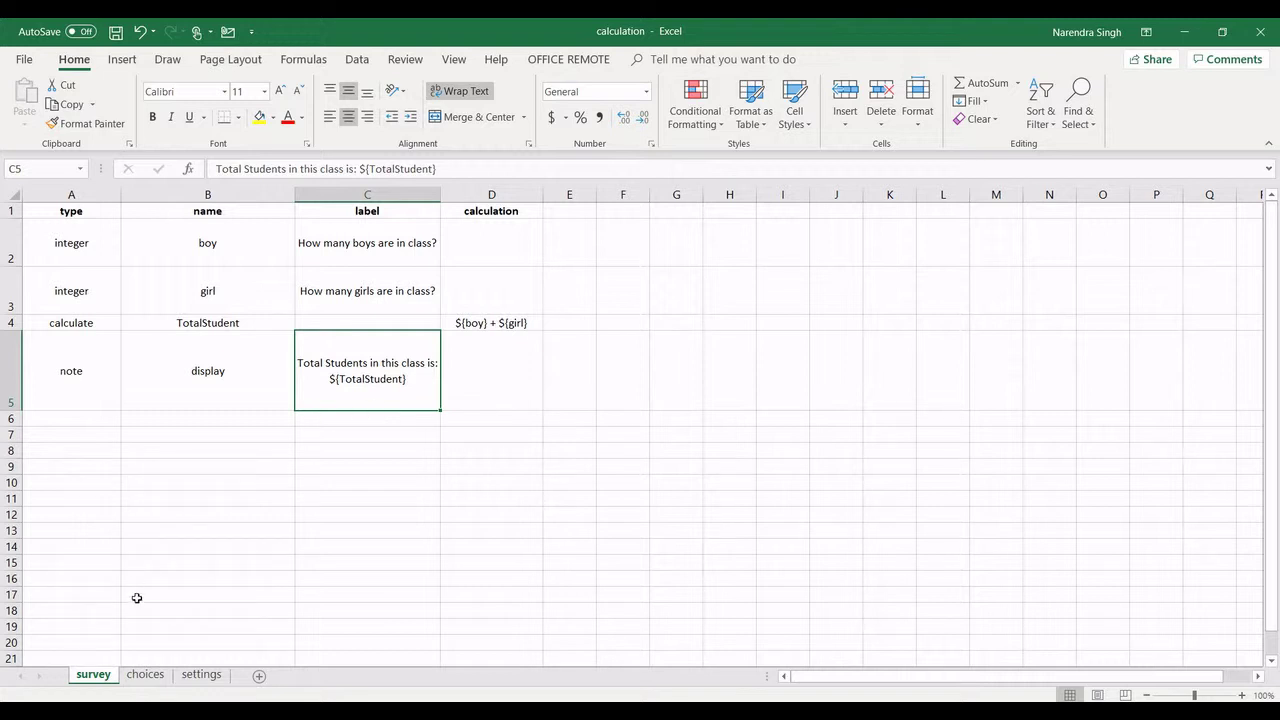
Glance at the choices and settings sheets, then return to the survey sheet.
{"action": "left_click", "coordinate": [145, 675]}
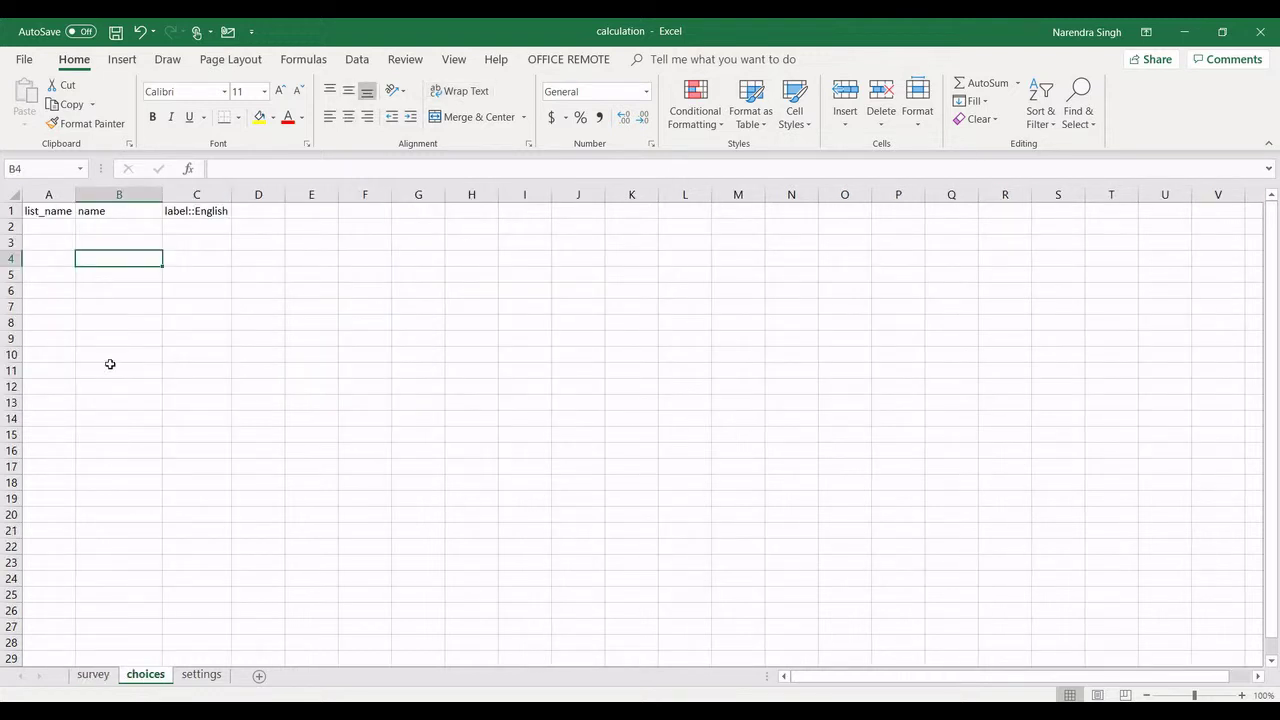
{"action": "left_click", "coordinate": [201, 675]}
{"action": "left_click", "coordinate": [93, 675]}
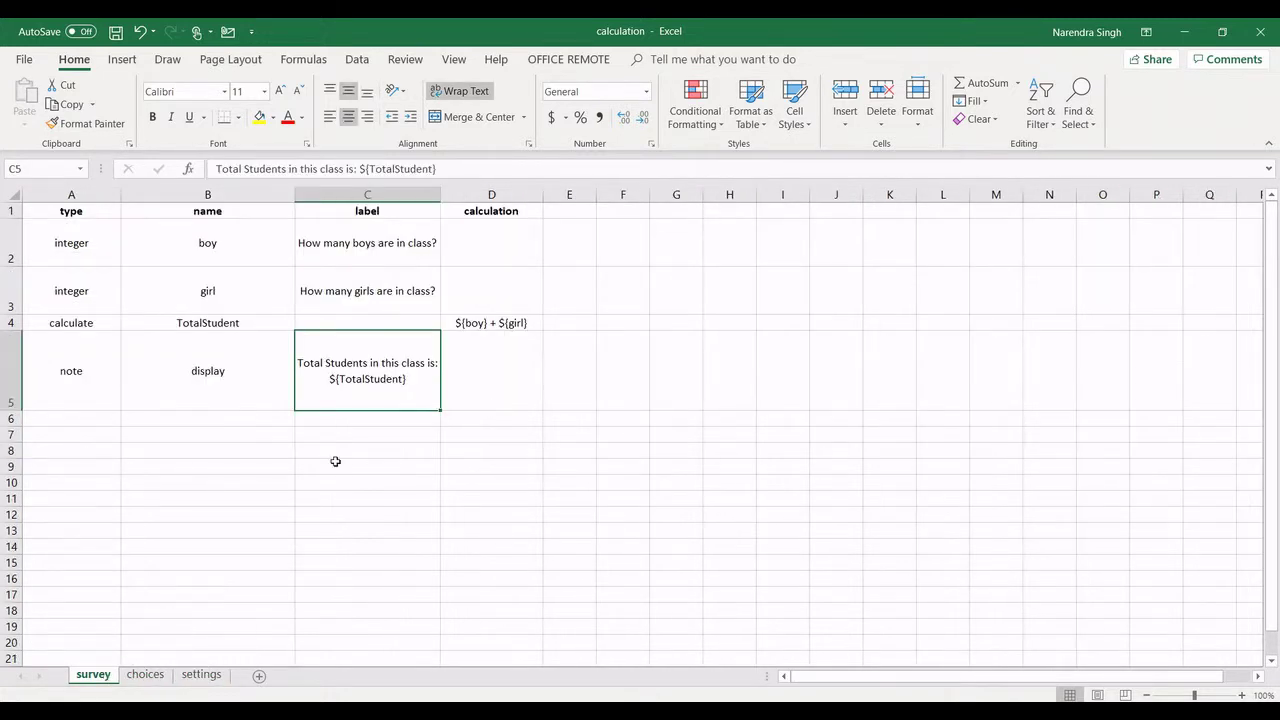
Switch to the mirrored phone and download the Calculation blank form in ODK Collect.
{"action": "key", "text": "alt+Tab"}
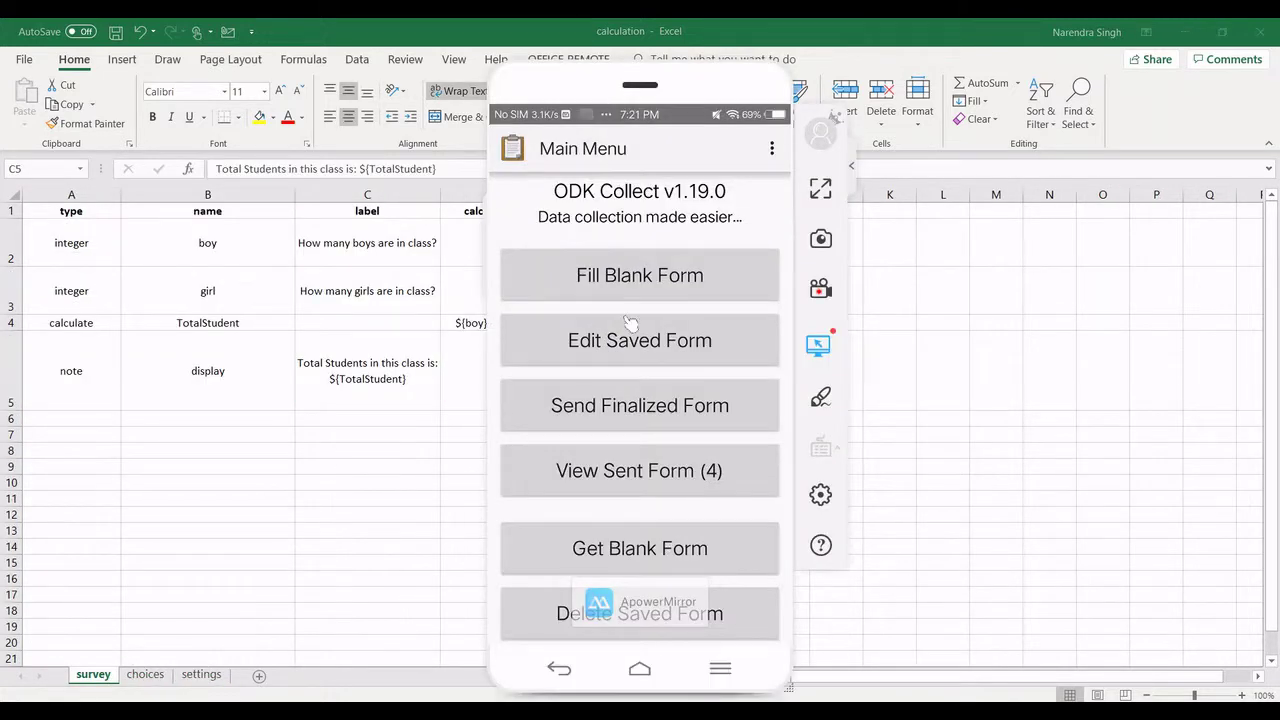
{"action": "left_click", "coordinate": [648, 562]}
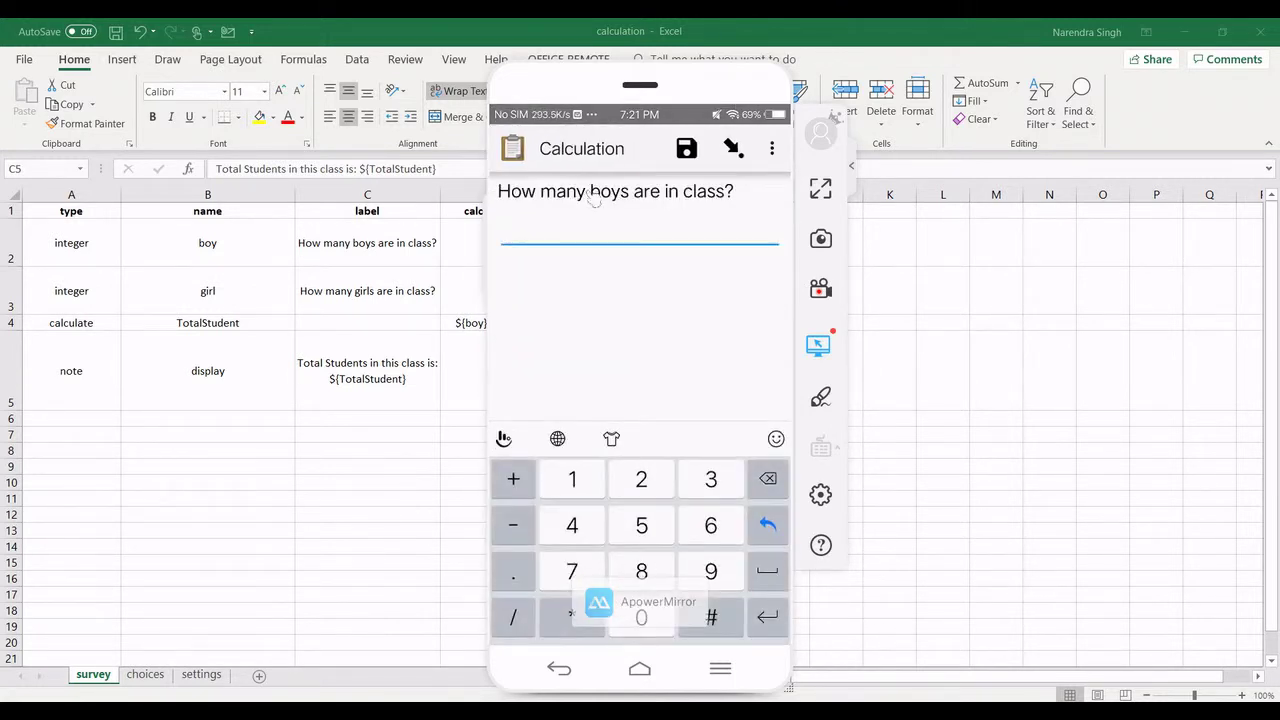
Move the phone window aside, then answer 69 boys and 11 girls to reach the total note.
{"action": "mouse_move", "coordinate": [578, 88]}
{"action": "left_click_drag", "start_coordinate": [578, 88], "coordinate": [710, 88]}
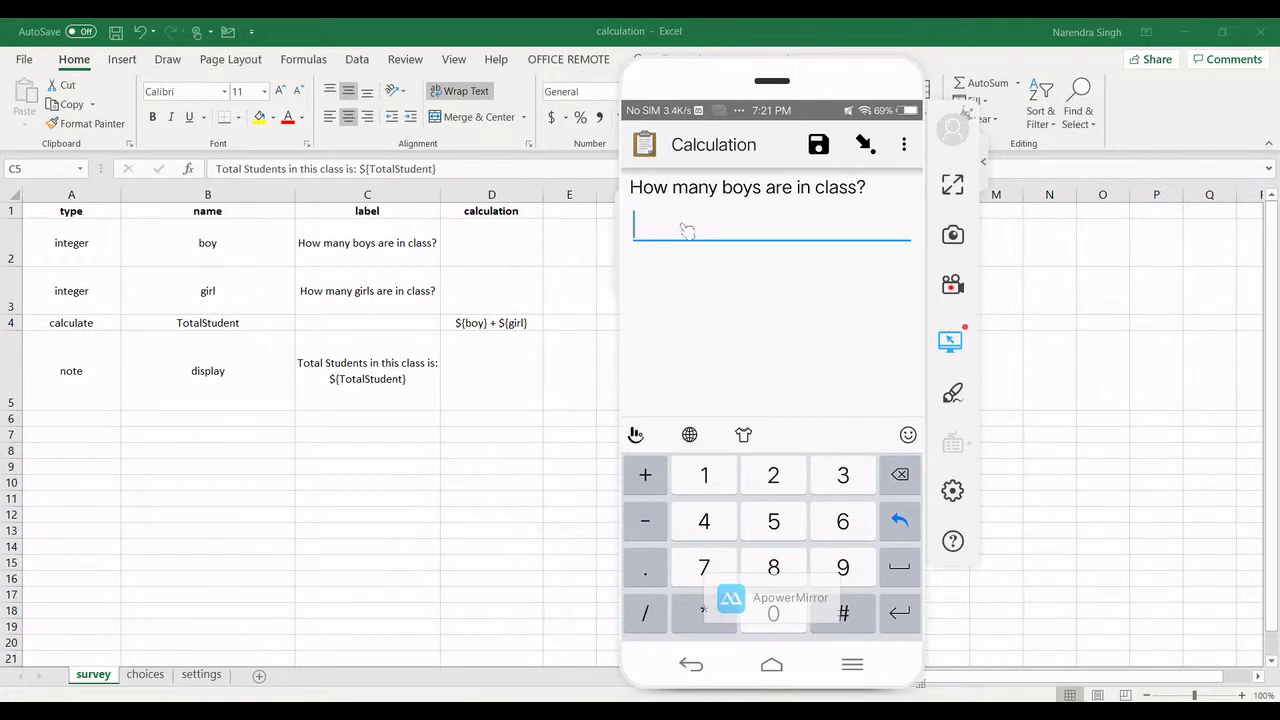
{"action": "type", "text": "69"}
{"action": "key", "text": "Return"}
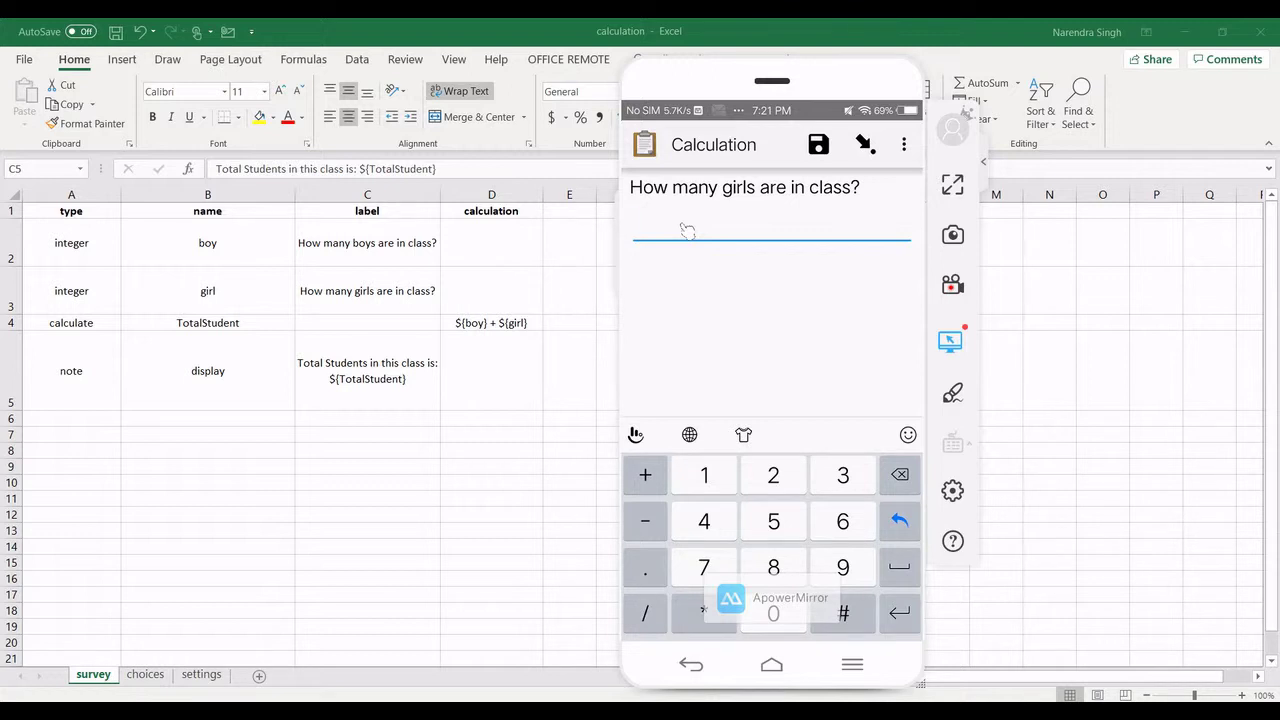
{"action": "type", "text": "11"}
{"action": "key", "text": "Return"}
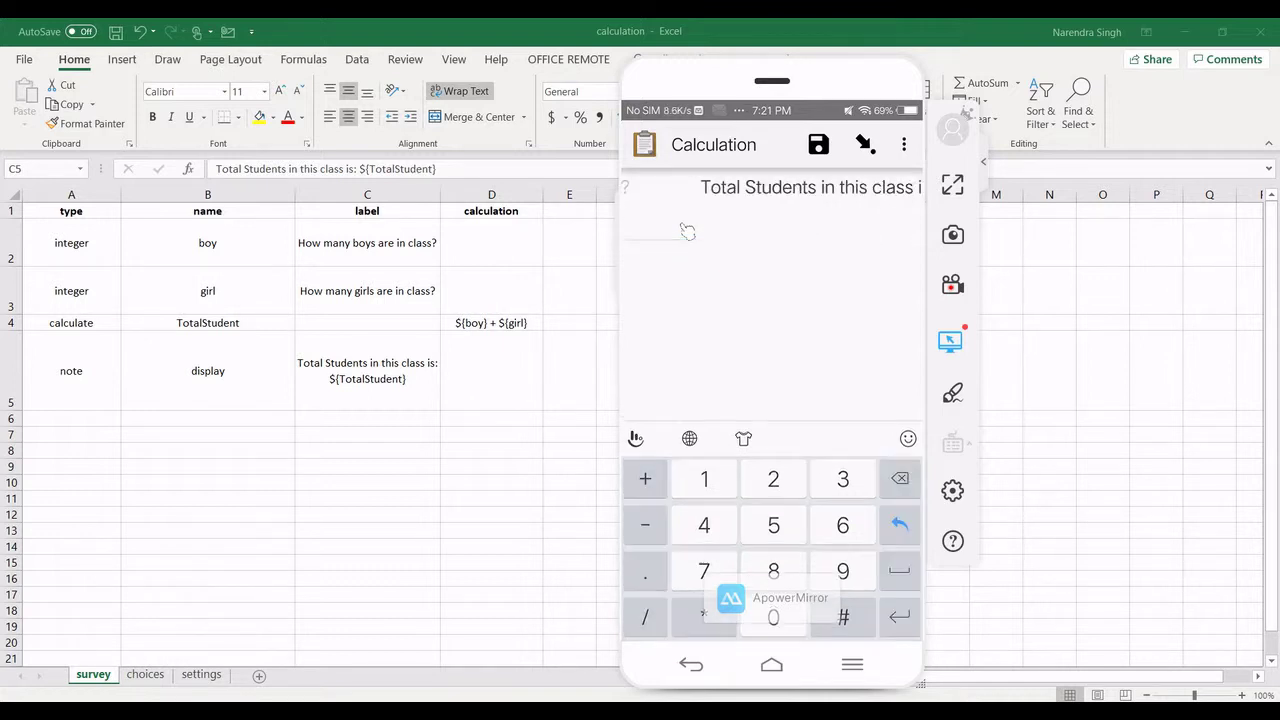